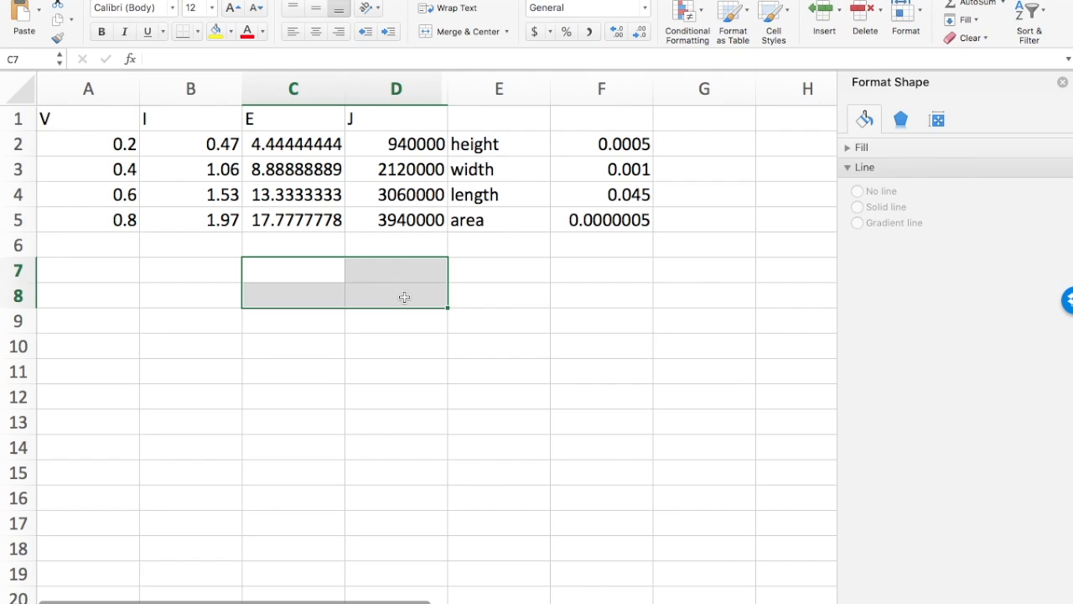
Step: Add a linear trendline to the data points of the Current Density vs Electric Field chart and display only its equation
{"action": "left_click", "coordinate": [474, 274]}
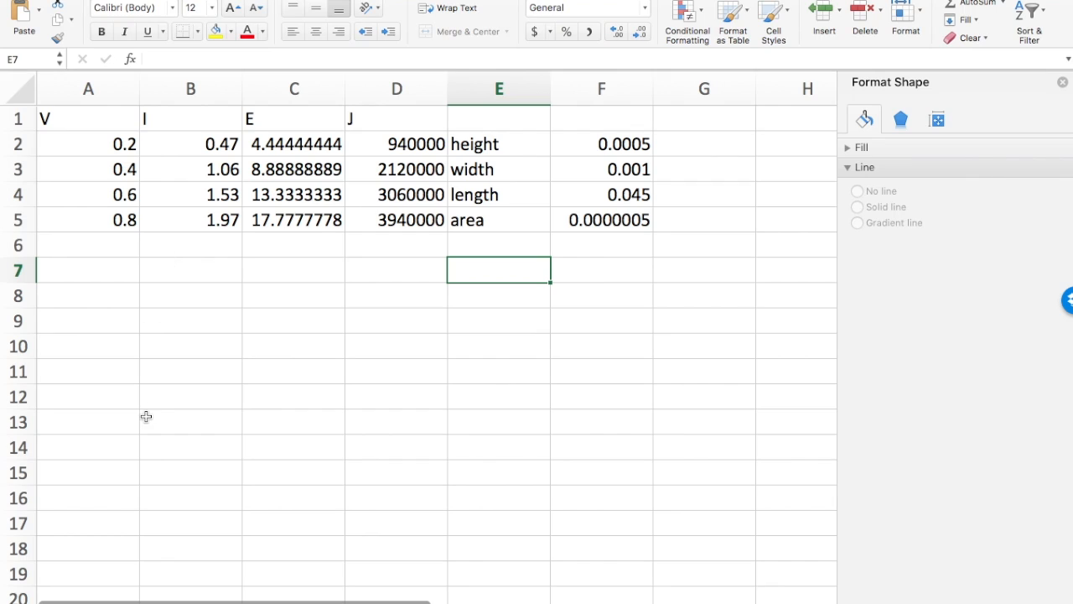
{"action": "left_click", "coordinate": [143, 603]}
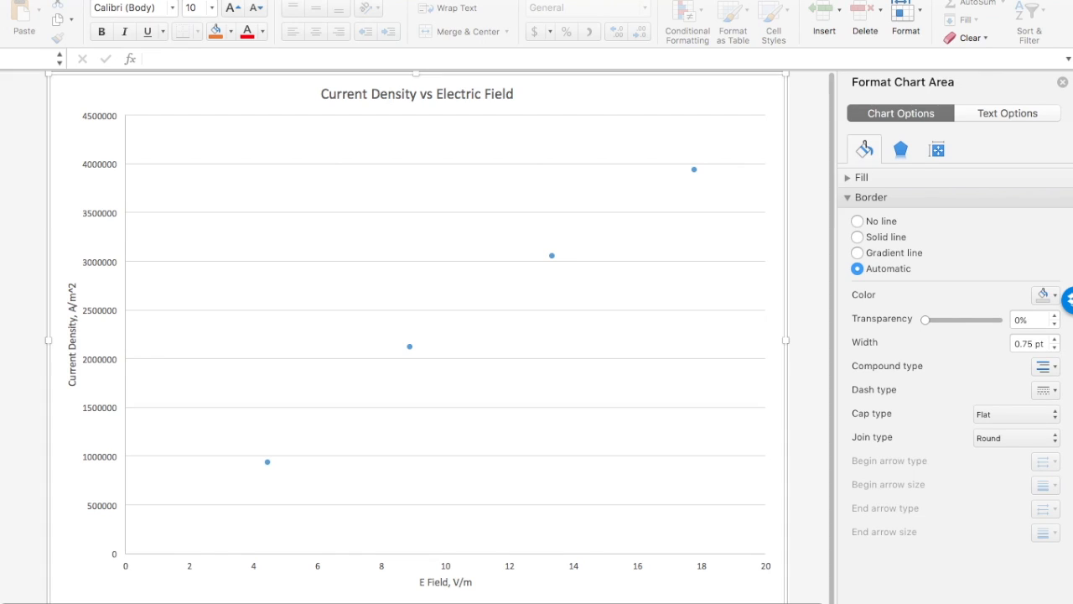
{"action": "key", "text": "ctrl+Page_Down"}
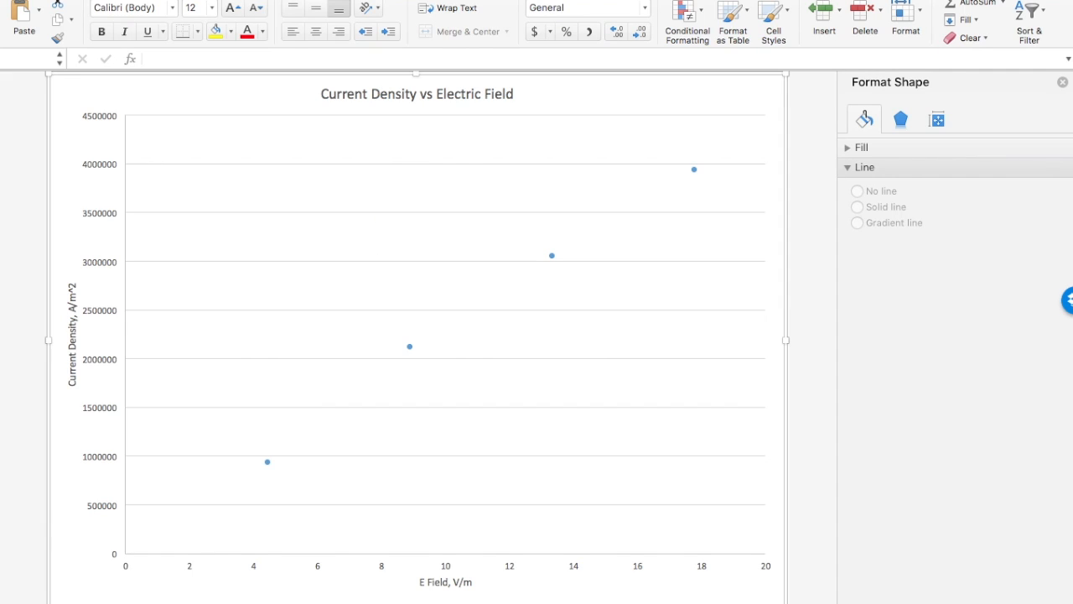
{"action": "left_click", "coordinate": [366, 307]}
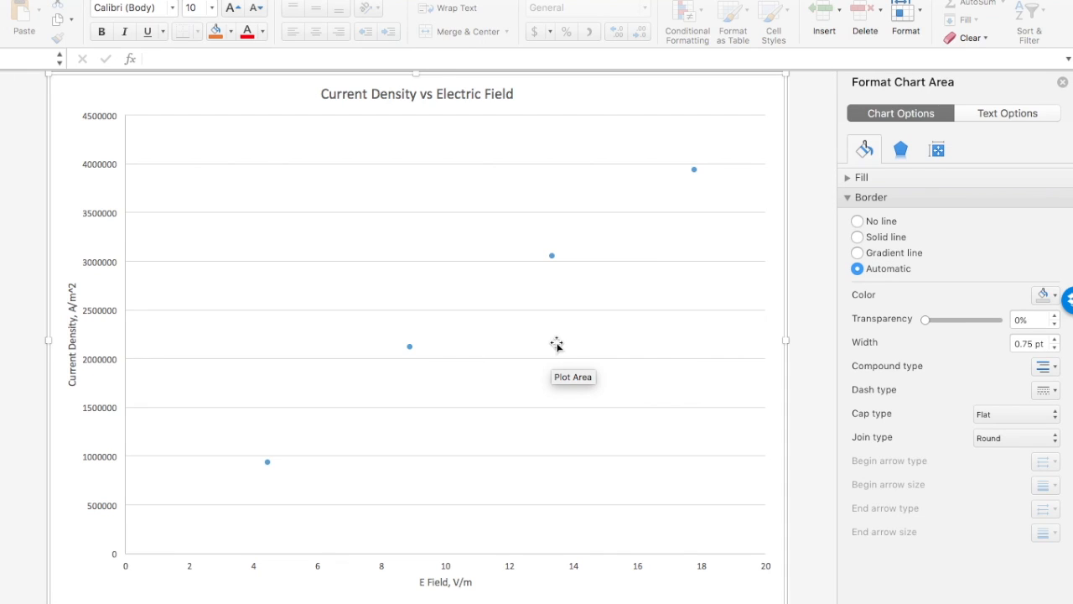
{"action": "left_click", "coordinate": [552, 257]}
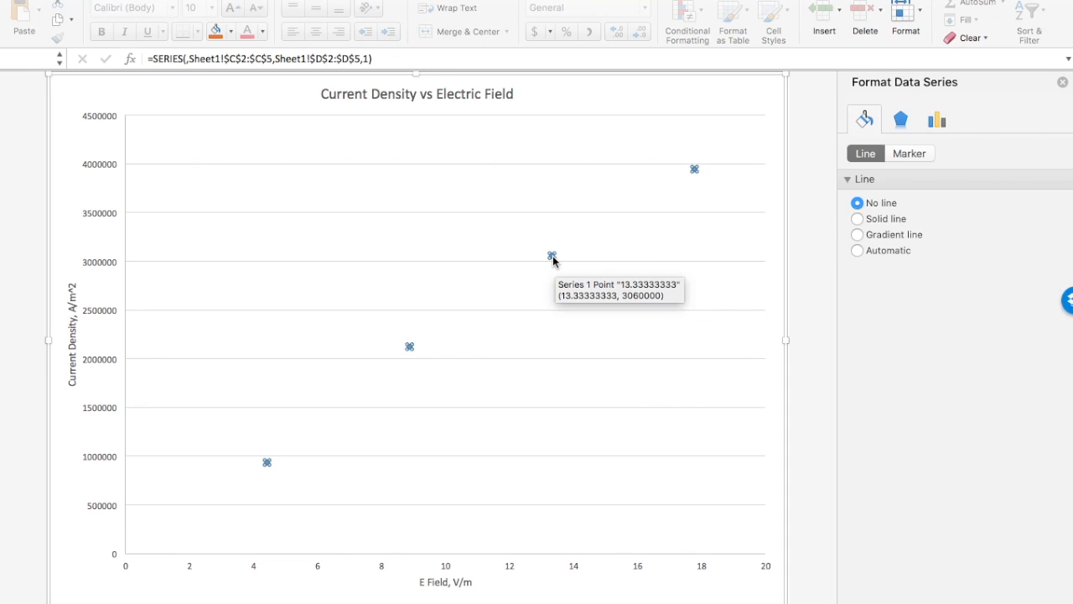
{"action": "right_click", "coordinate": [551, 257]}
{"action": "left_click", "coordinate": [625, 371]}
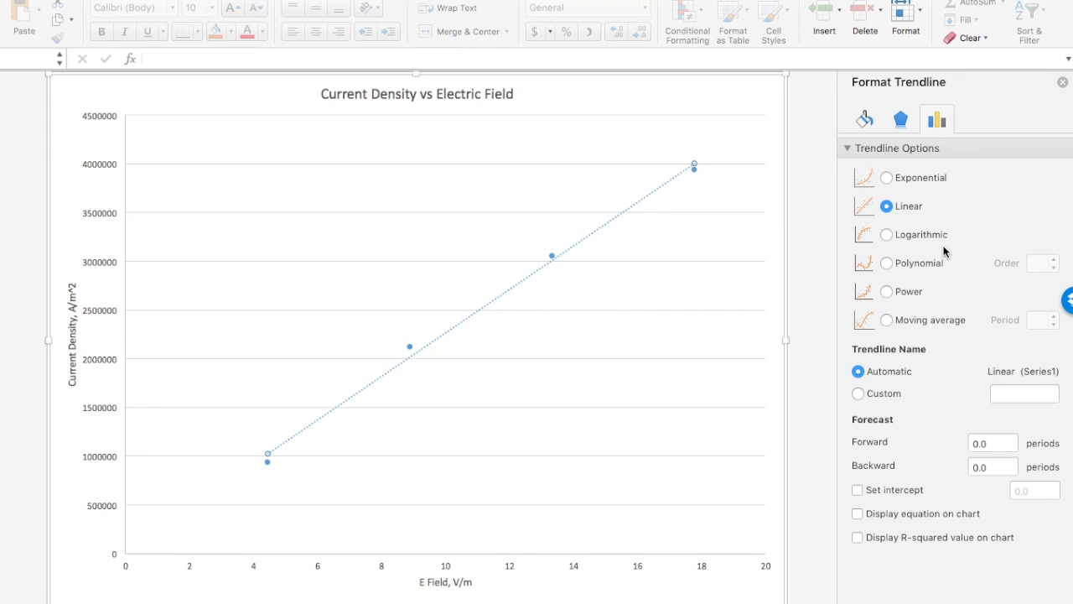
{"action": "left_click", "coordinate": [857, 514]}
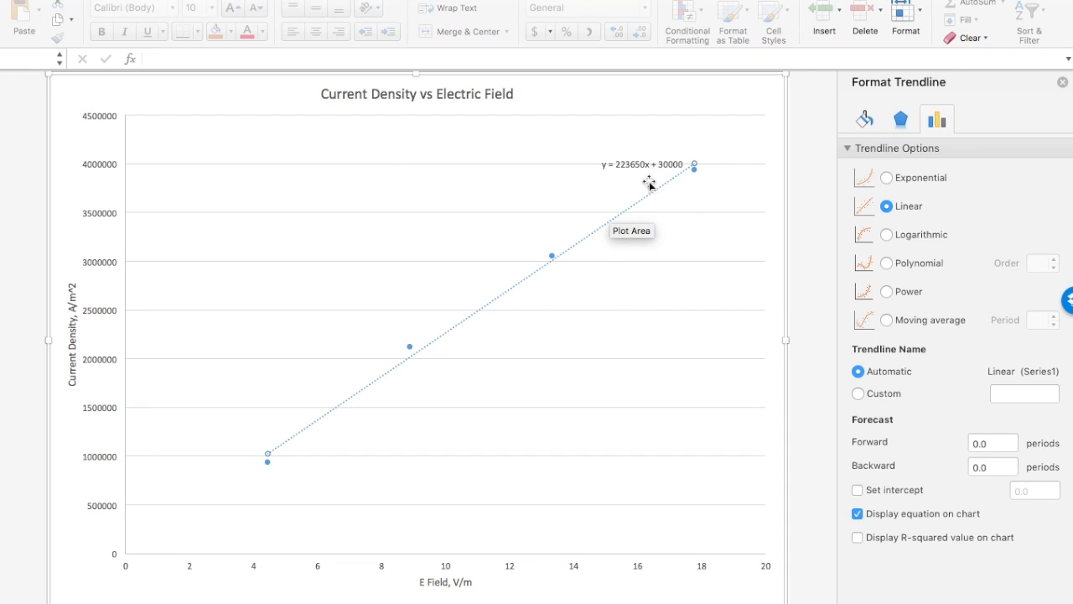
{"action": "left_click", "coordinate": [858, 537]}
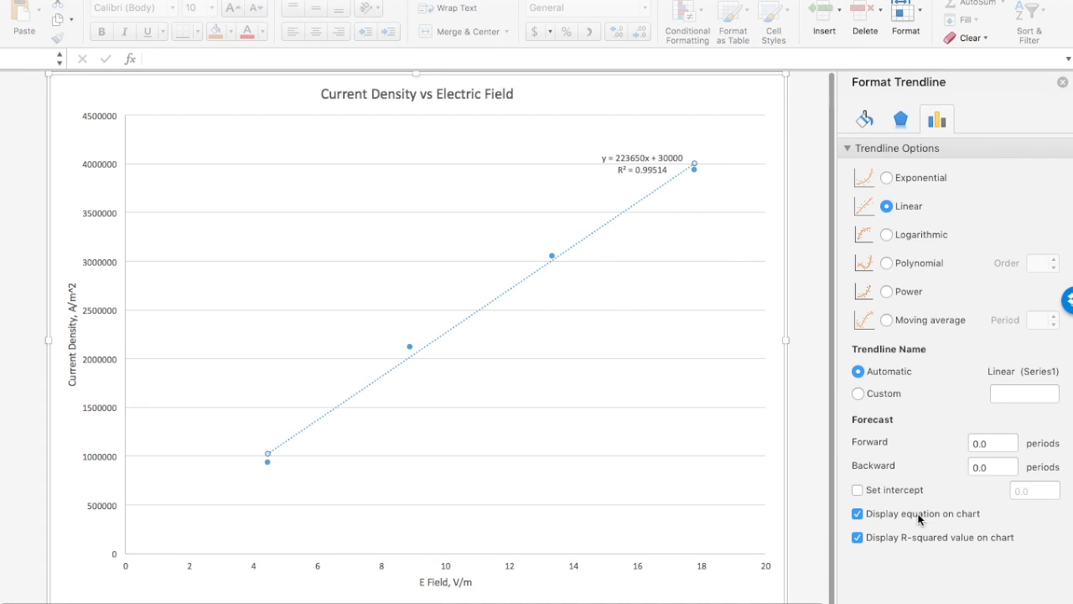
{"action": "left_click", "coordinate": [858, 538]}
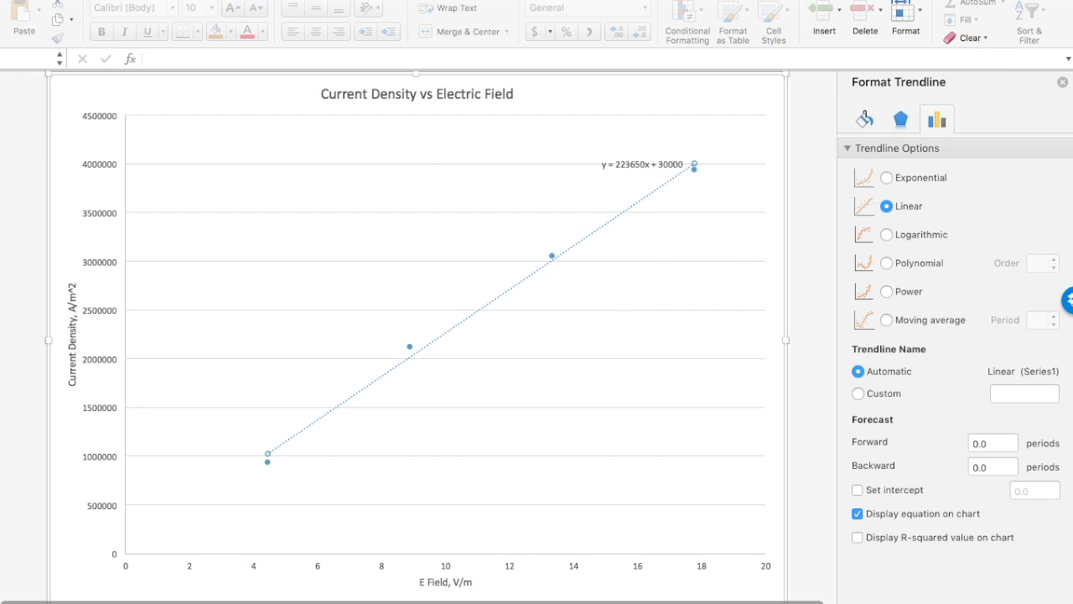
Step: Enter the array formula =LINEST(D2:D5,C2:C5,TRUE,TRUE) across cells B7:C8 of the data sheet
{"action": "key", "text": "ctrl+Page_Down"}
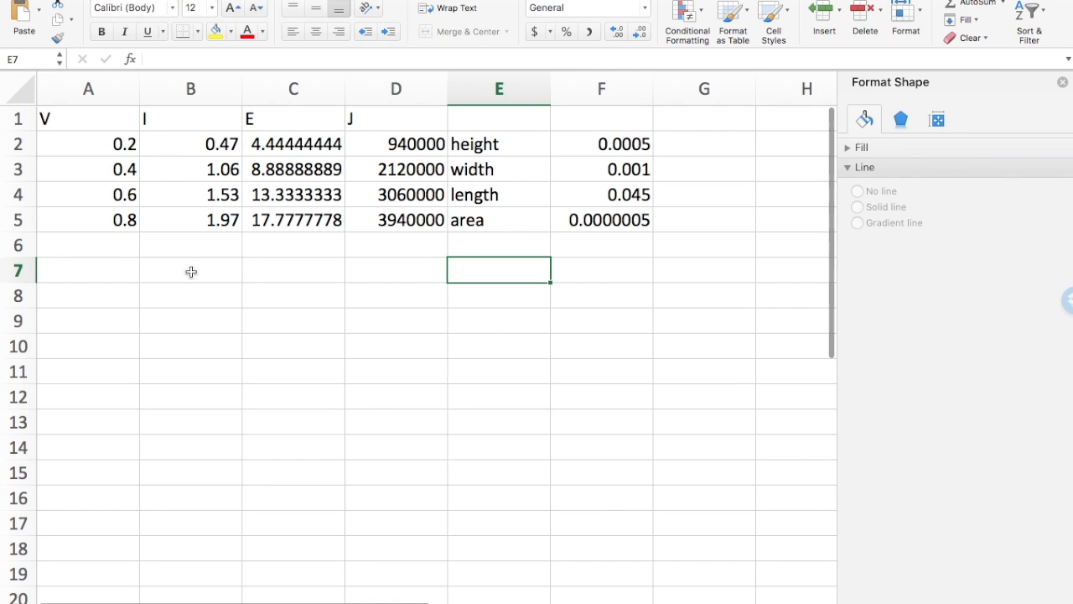
{"action": "left_click_drag", "start_coordinate": [195, 269], "coordinate": [288, 303]}
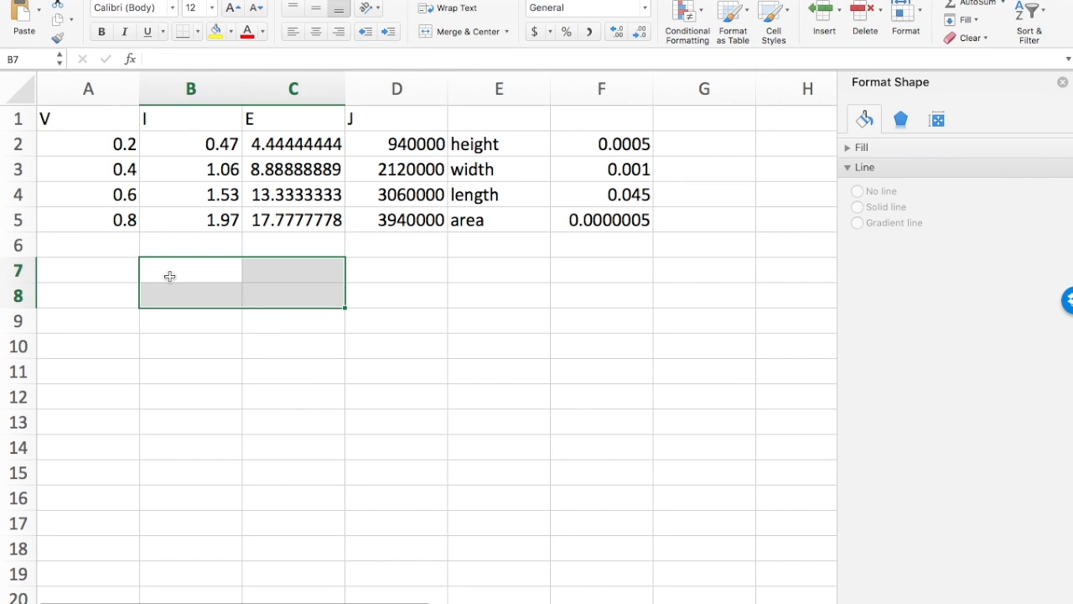
{"action": "type", "text": "="}
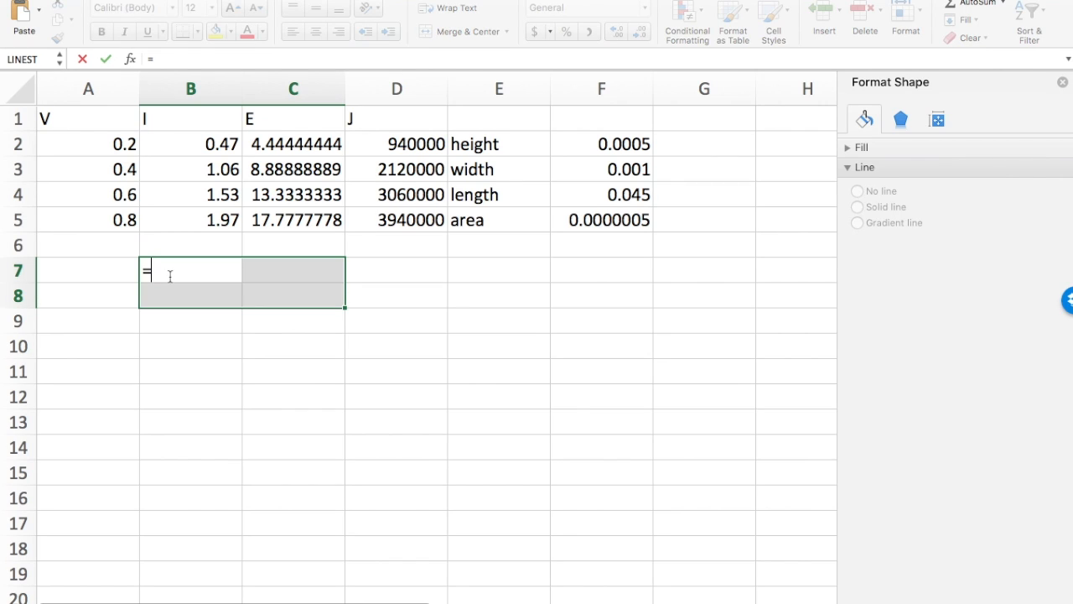
{"action": "type", "text": "linest"}
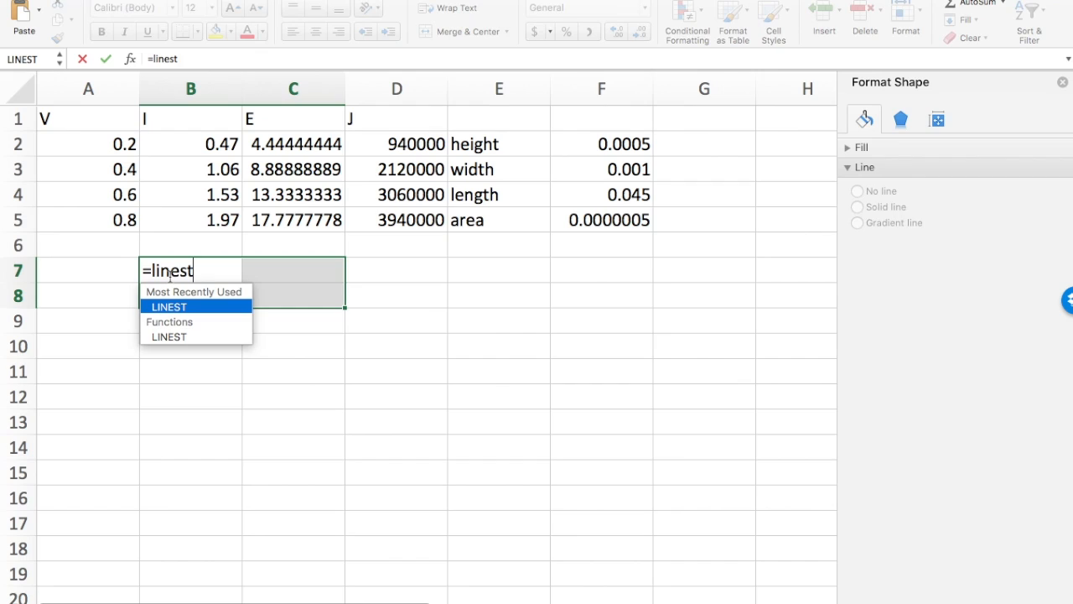
{"action": "type", "text": "("}
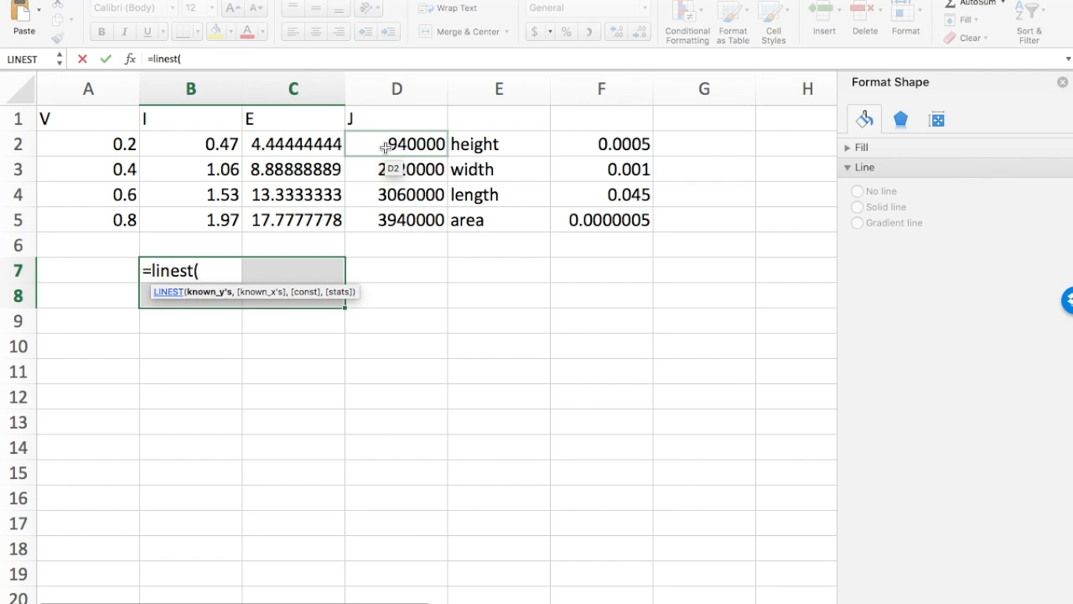
{"action": "left_click_drag", "start_coordinate": [380, 140], "coordinate": [386, 216]}
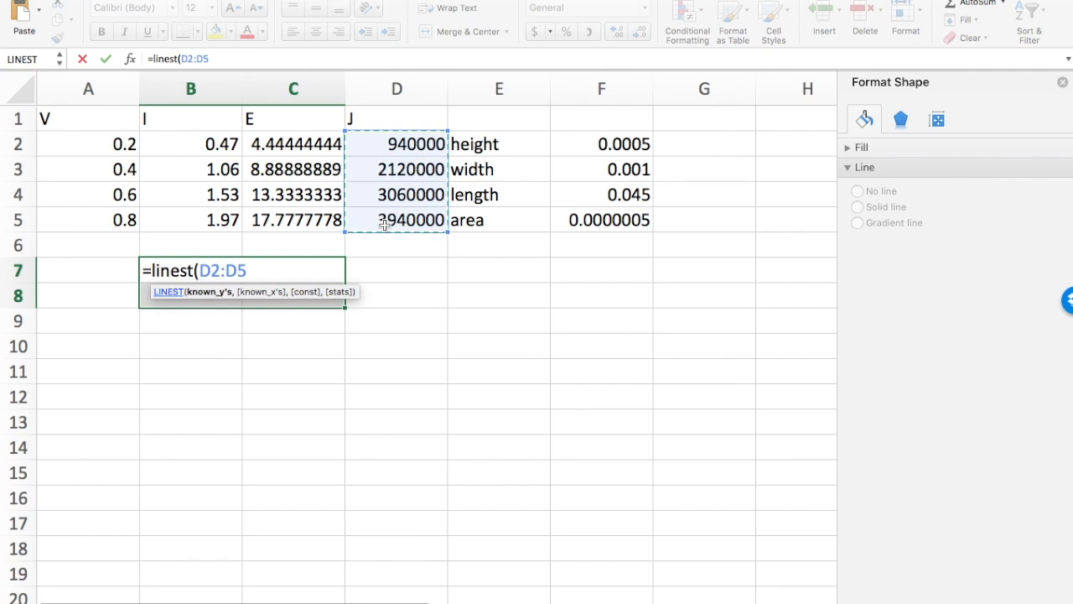
{"action": "type", "text": ","}
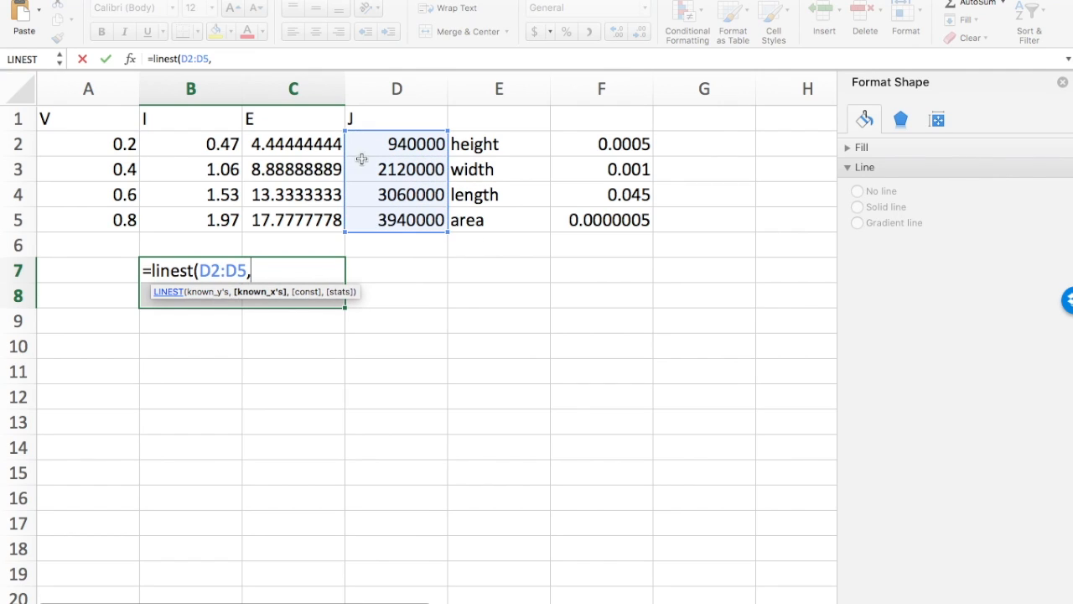
{"action": "left_click_drag", "start_coordinate": [326, 144], "coordinate": [325, 219]}
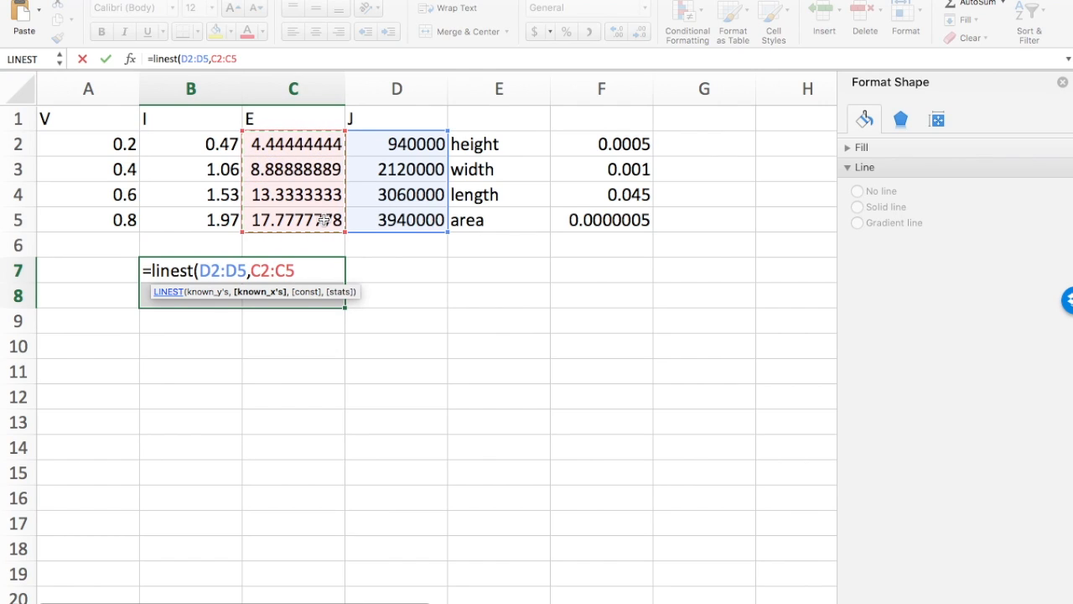
{"action": "type", "text": ","}
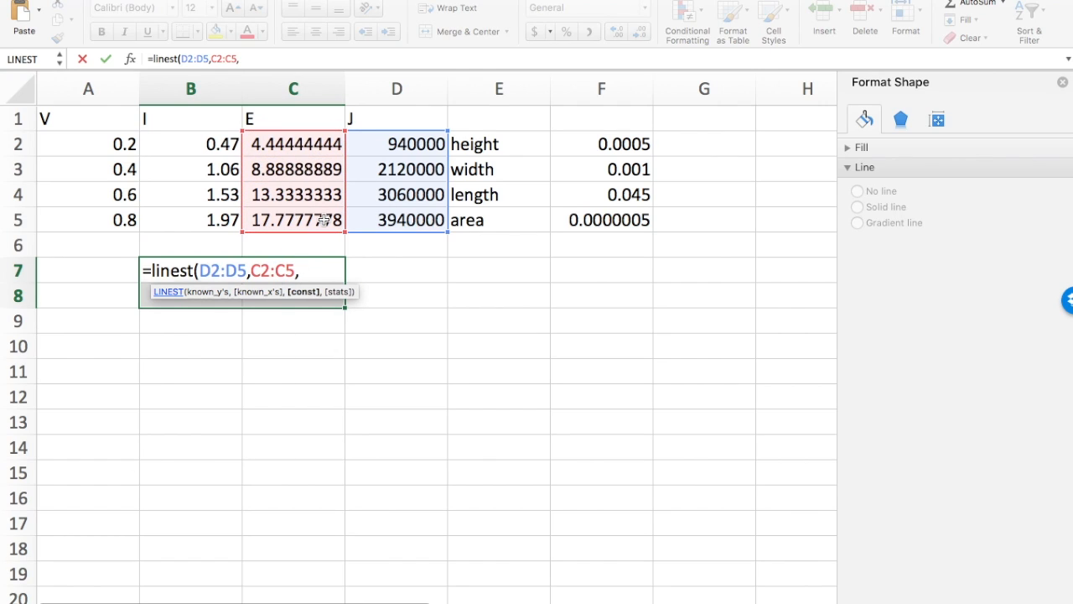
{"action": "type", "text": "TRUE,TRUE"}
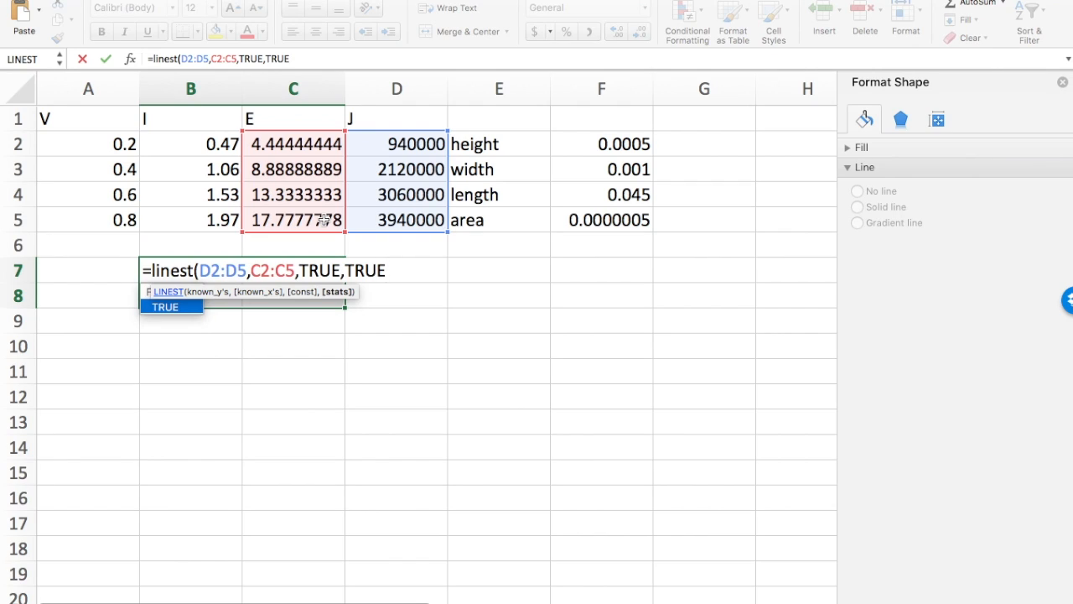
{"action": "type", "text": ")"}
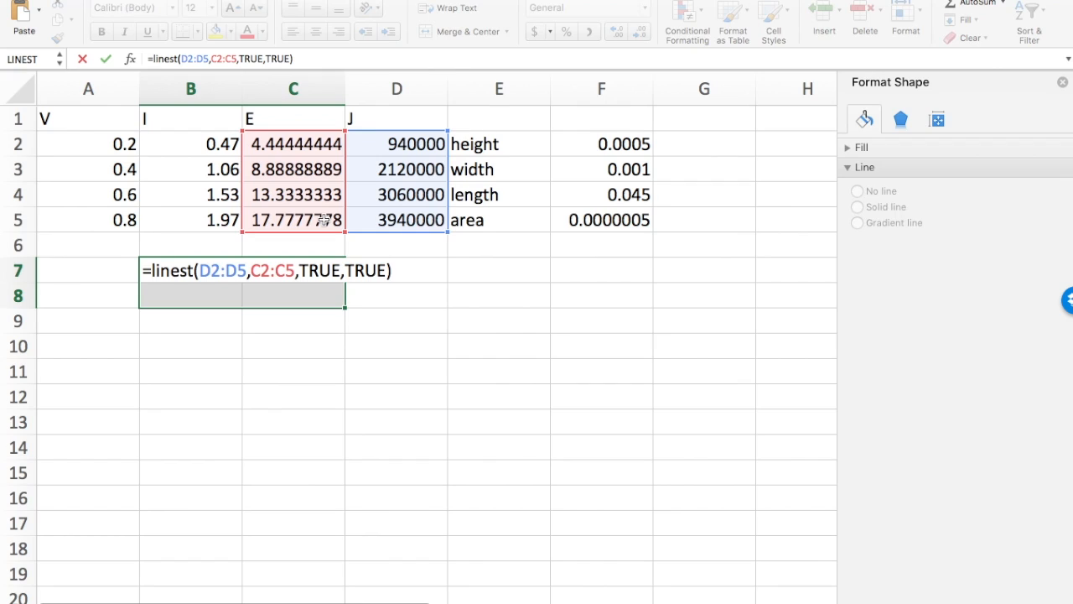
{"action": "key", "text": "ctrl+shift+Return"}
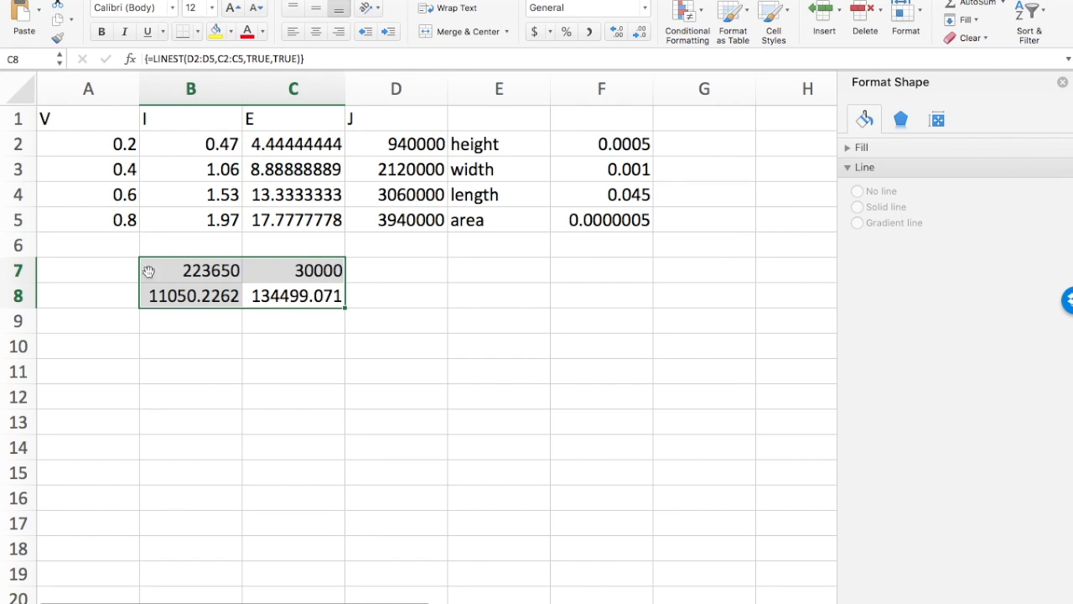
Step: Examine the LINEST results in B7:C8 and compare the slope and intercept with the chart's trendline equation
{"action": "left_click", "coordinate": [186, 270]}
{"action": "left_click", "coordinate": [197, 303]}
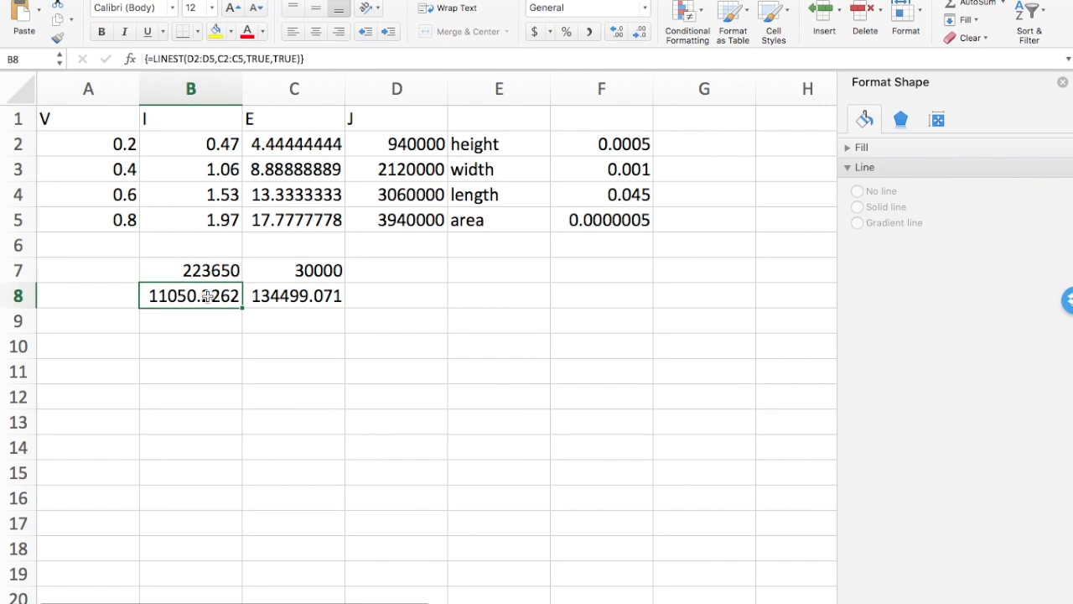
{"action": "left_click_drag", "start_coordinate": [244, 295], "coordinate": [327, 278]}
{"action": "left_click", "coordinate": [315, 292]}
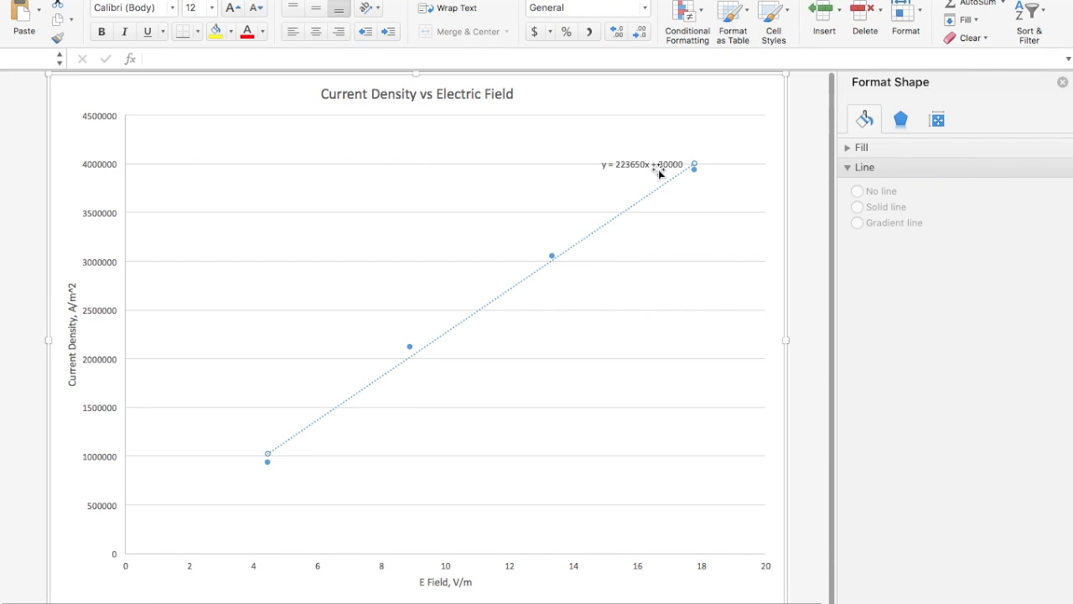
{"action": "left_click", "coordinate": [645, 171]}
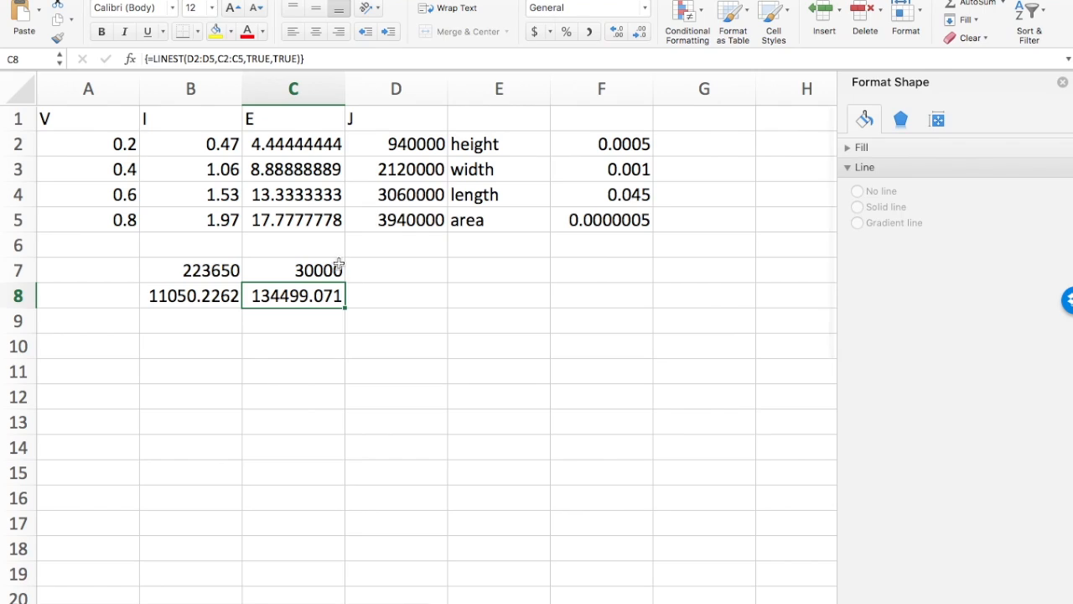
{"action": "left_click", "coordinate": [556, 290]}
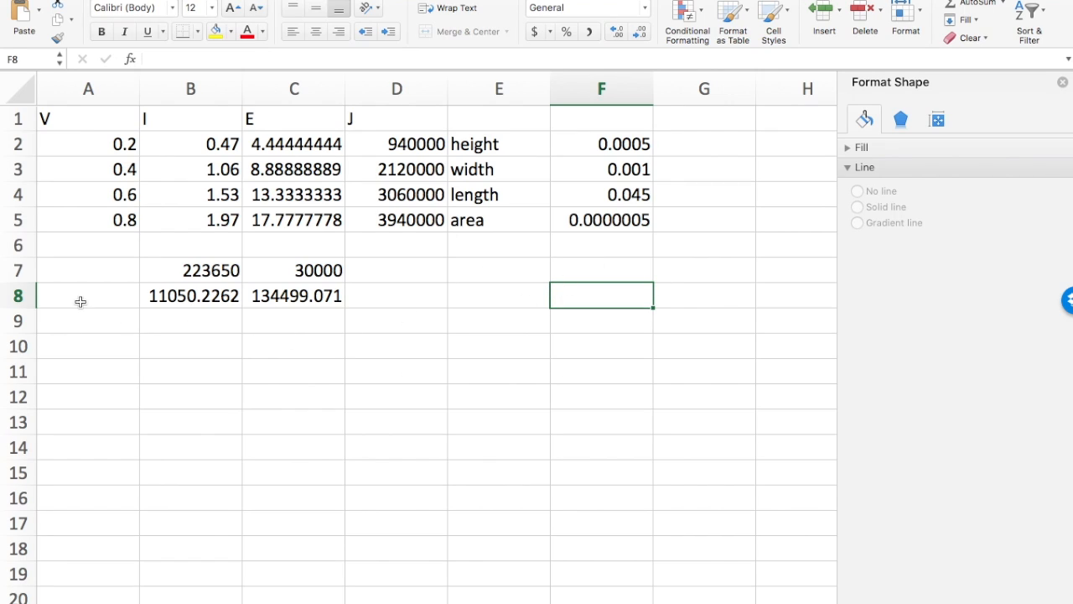
Step: Enter the array formula =LINEST(D2:D5,C2:C5,FALSE,TRUE) across cells B10:C11 to fit the data with a zero intercept
{"action": "left_click", "coordinate": [212, 326]}
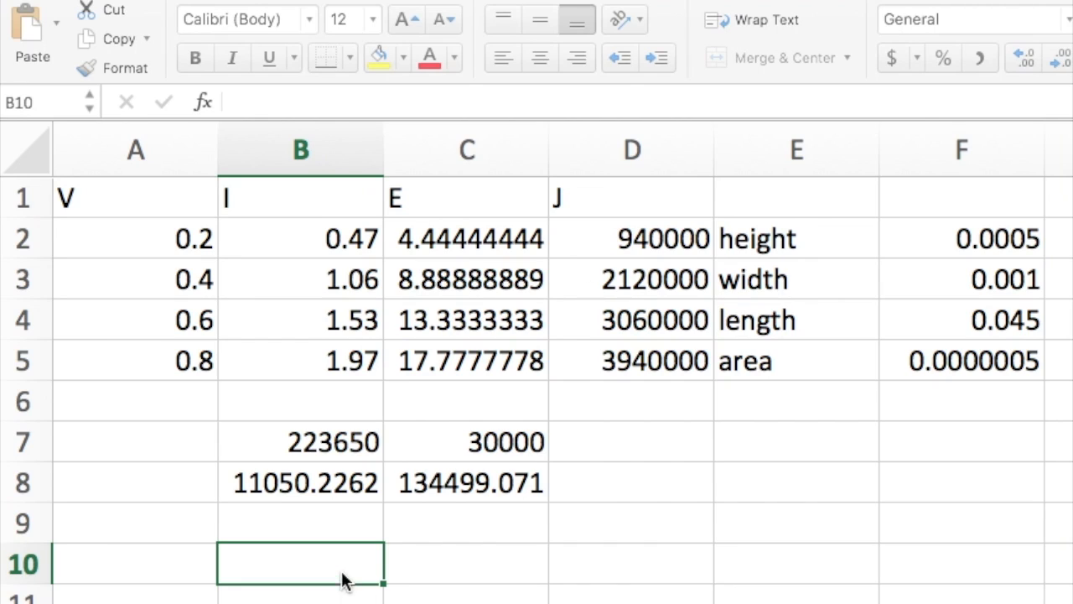
{"action": "left_click", "coordinate": [474, 578]}
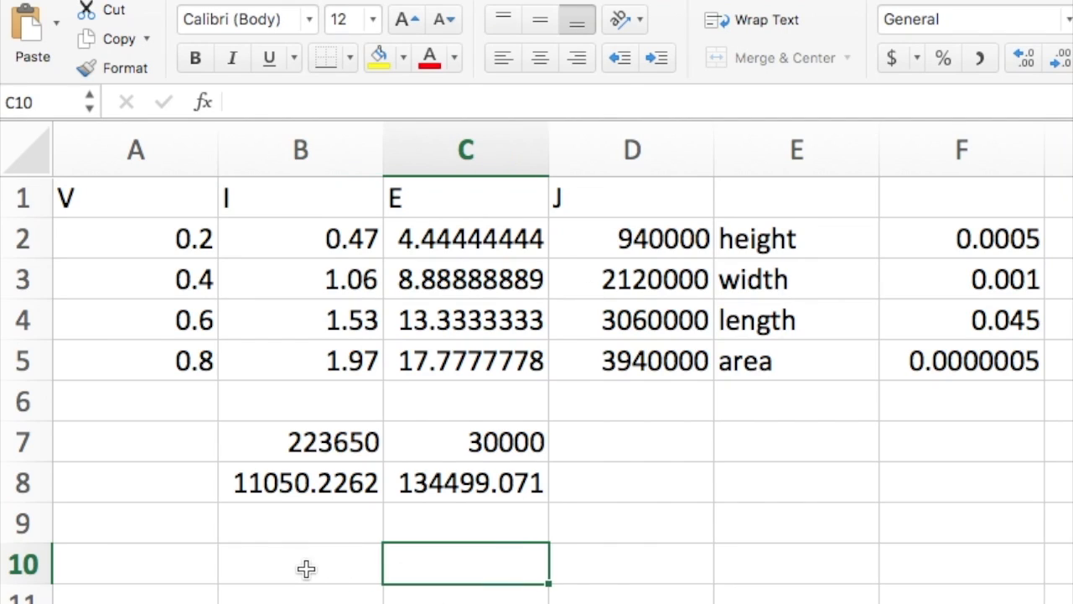
{"action": "left_click_drag", "start_coordinate": [307, 568], "coordinate": [438, 592]}
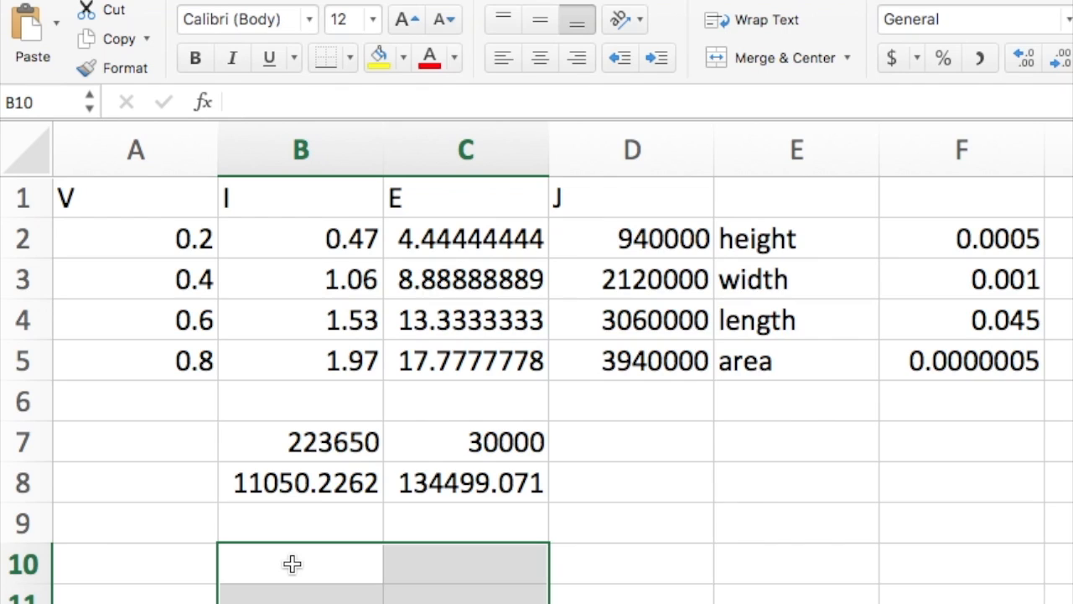
{"action": "type", "text": "=LINE"}
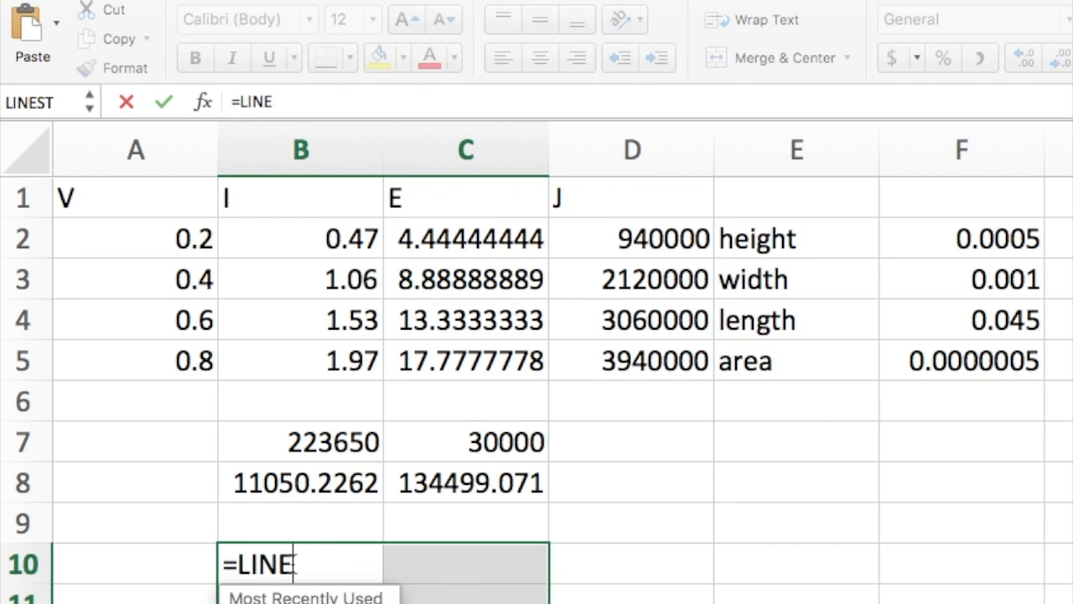
{"action": "type", "text": "ST("}
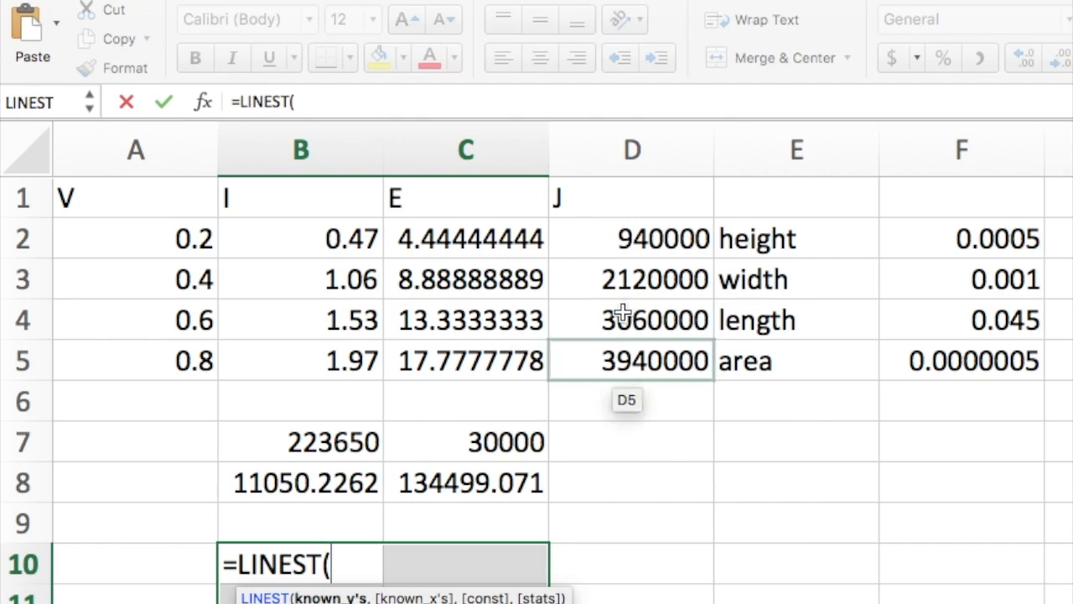
{"action": "left_click_drag", "start_coordinate": [686, 232], "coordinate": [657, 352]}
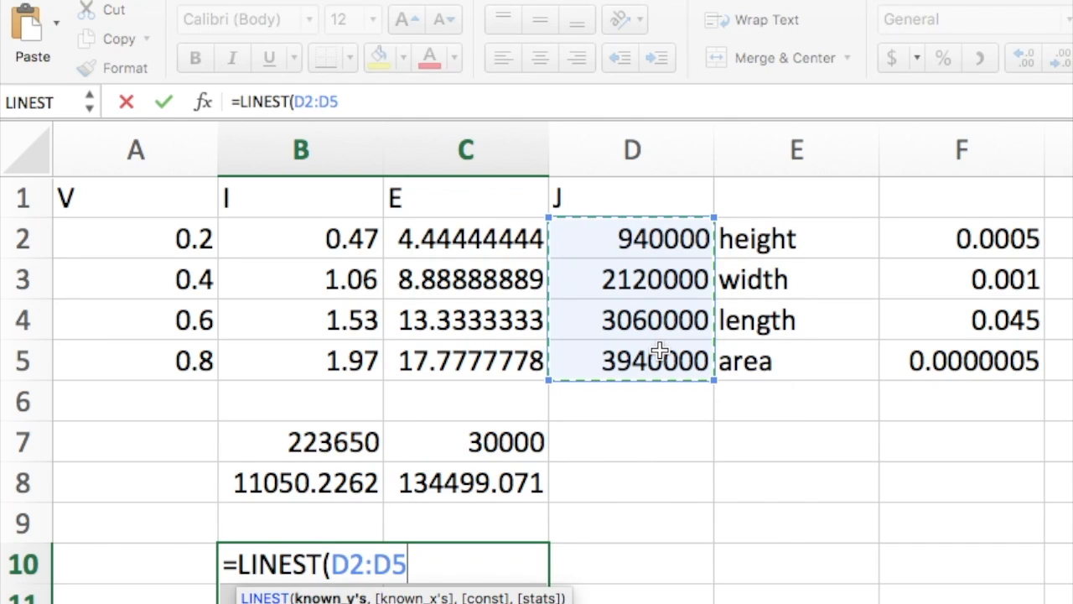
{"action": "type", "text": ","}
{"action": "left_click_drag", "start_coordinate": [470, 240], "coordinate": [477, 369]}
{"action": "type", "text": ",F"}
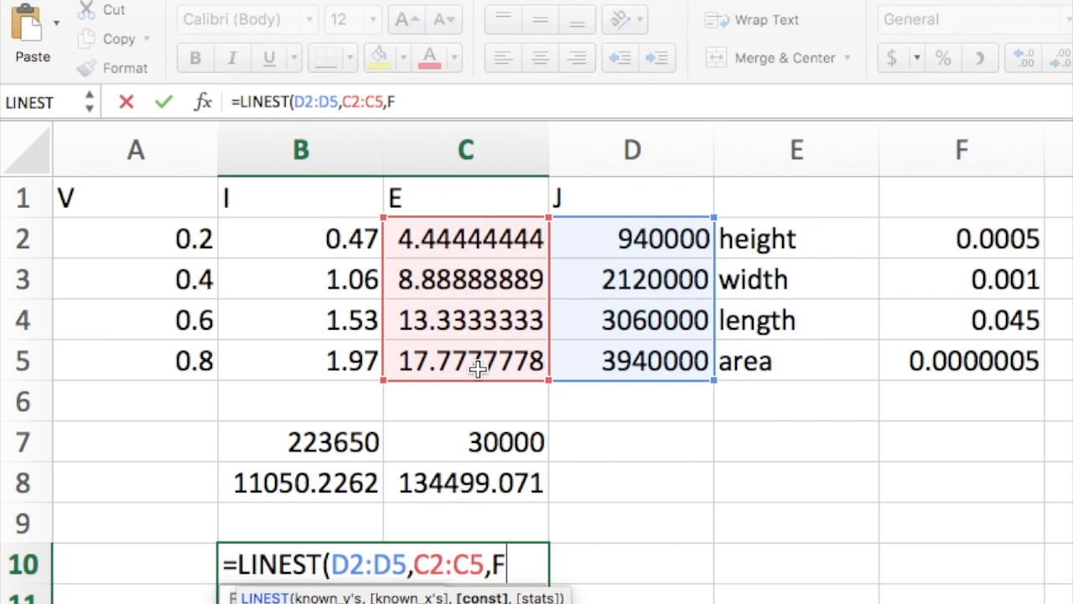
{"action": "type", "text": "ALSE,"}
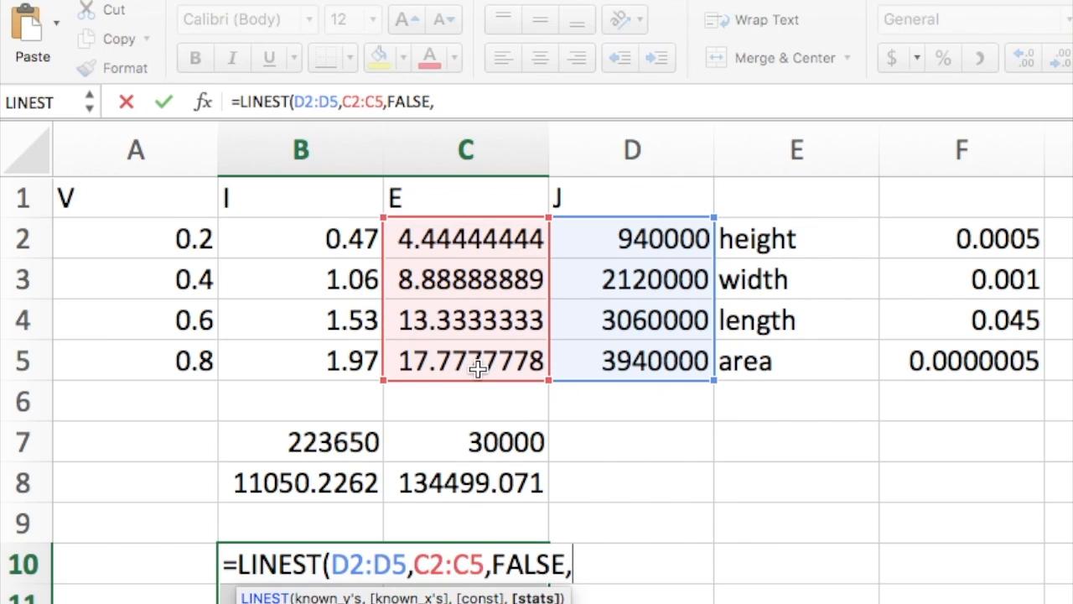
{"action": "type", "text": "TRUE)"}
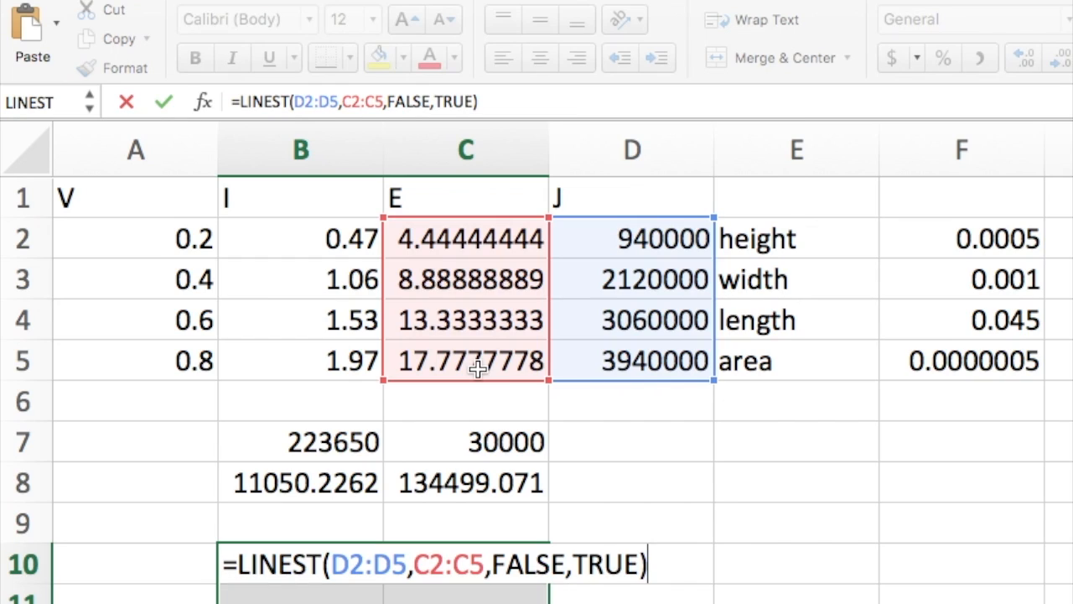
{"action": "key", "text": "ctrl+shift+Return"}
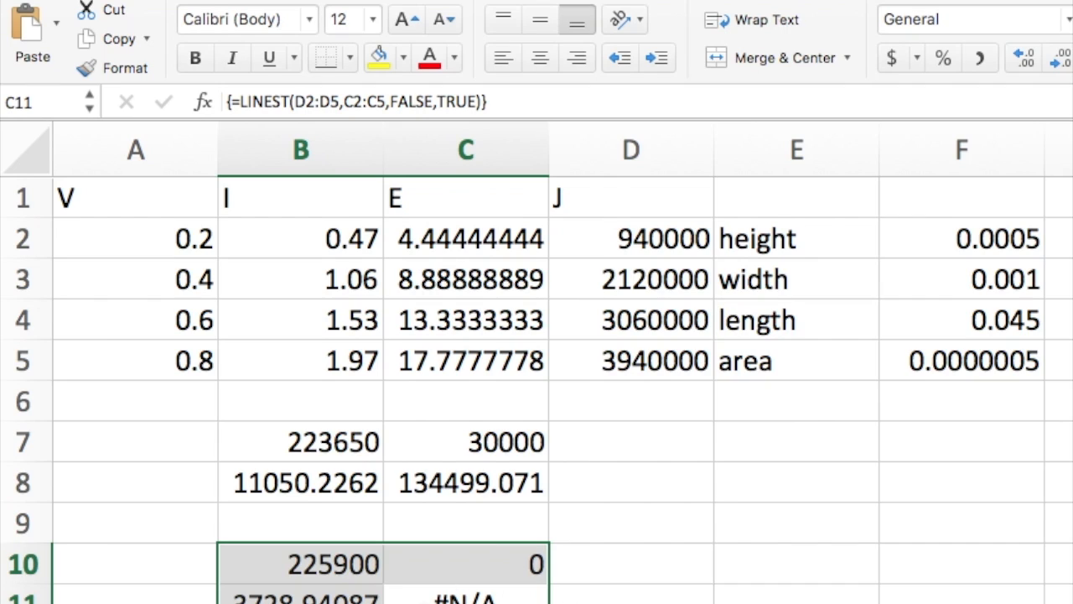
{"action": "left_click", "coordinate": [636, 579]}
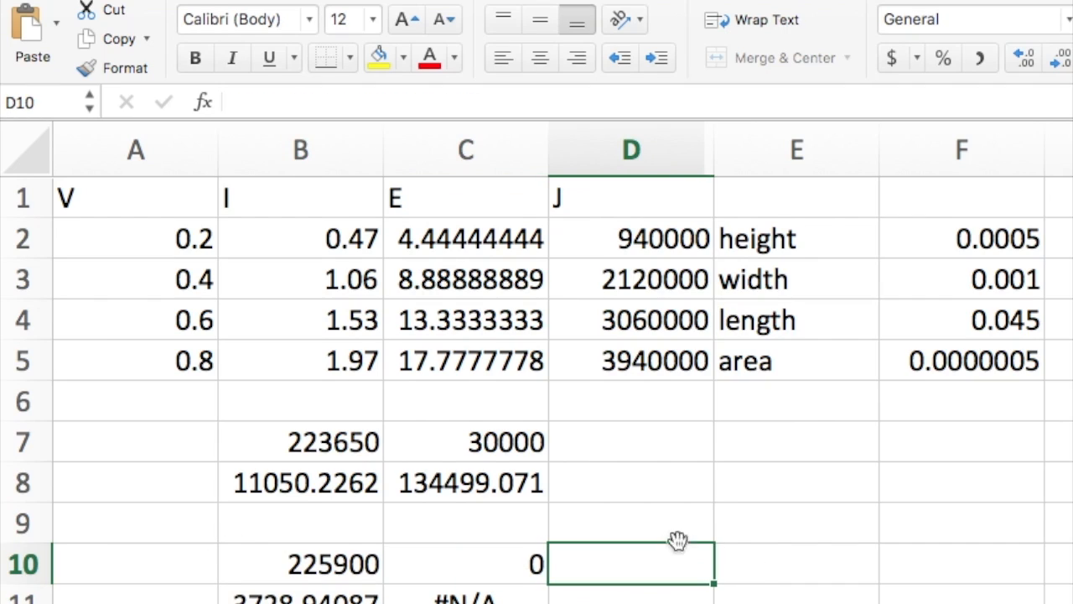